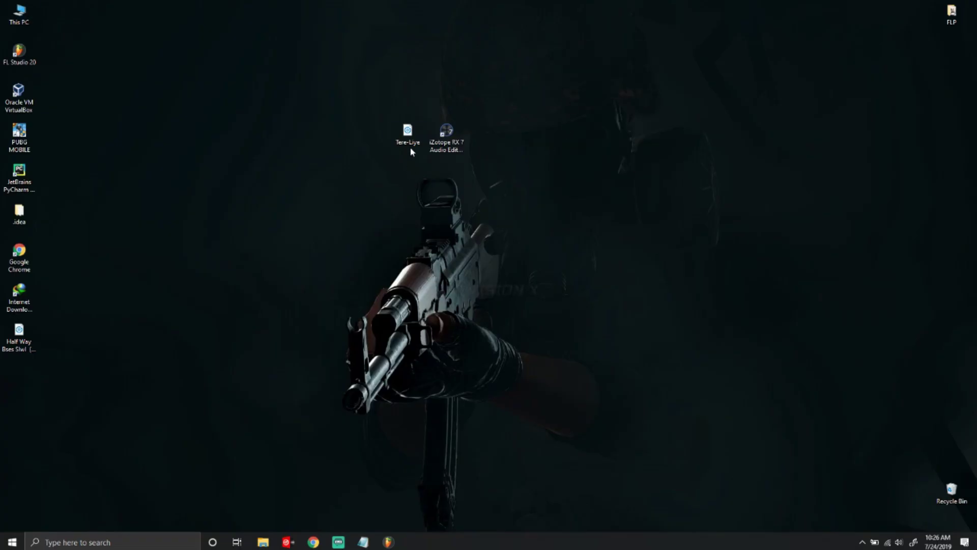
Refresh the desktop three times, then launch iZotope RX 7 from its desktop icon
right_click(530, 49)
left_click(559, 92)
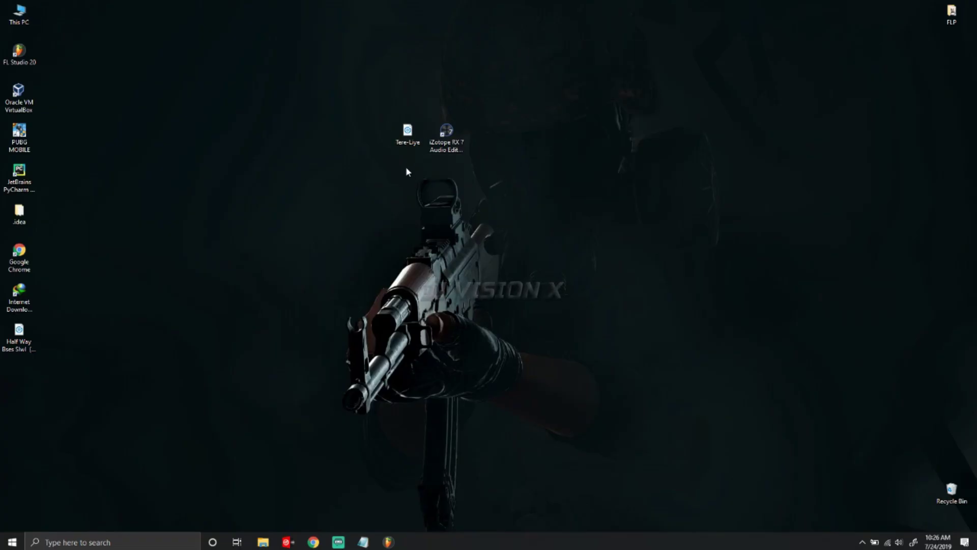
right_click(529, 48)
left_click(559, 93)
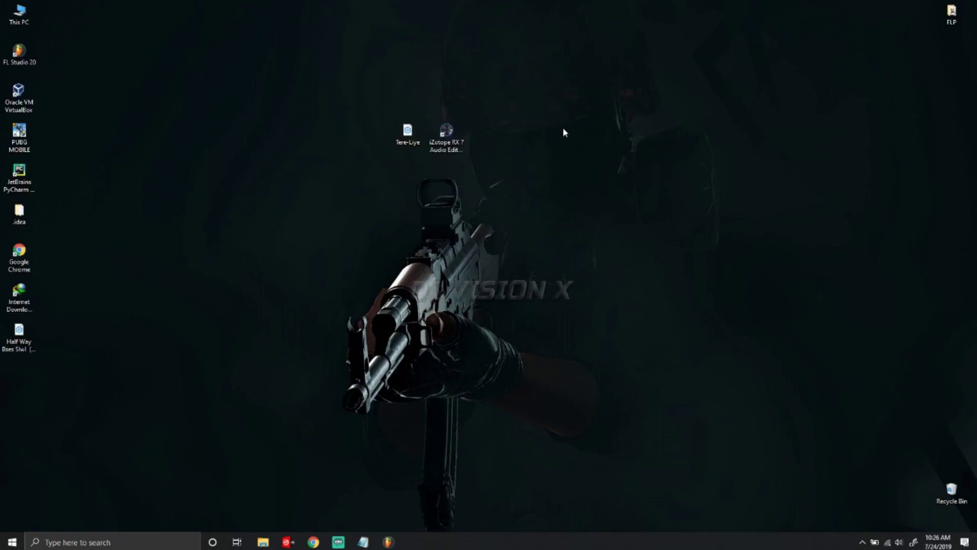
right_click(547, 57)
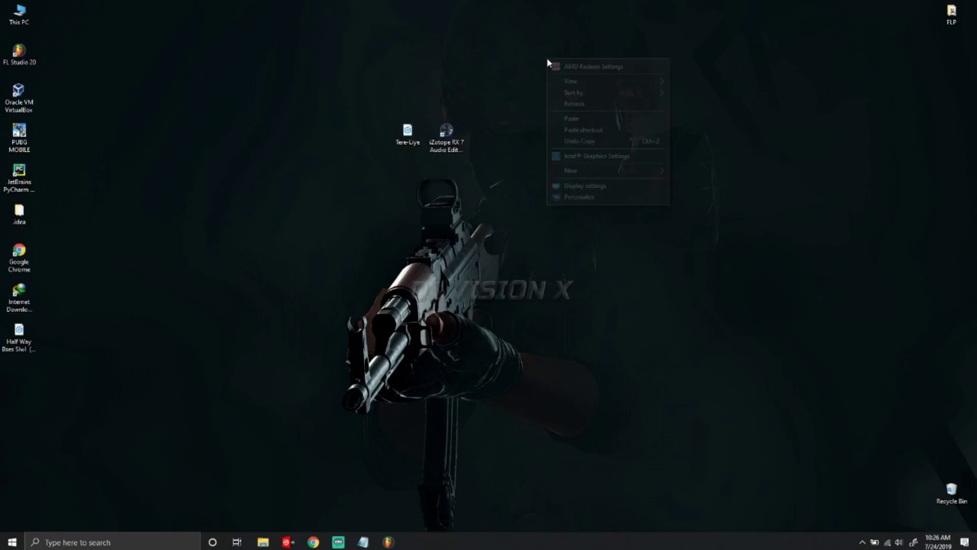
left_click(571, 102)
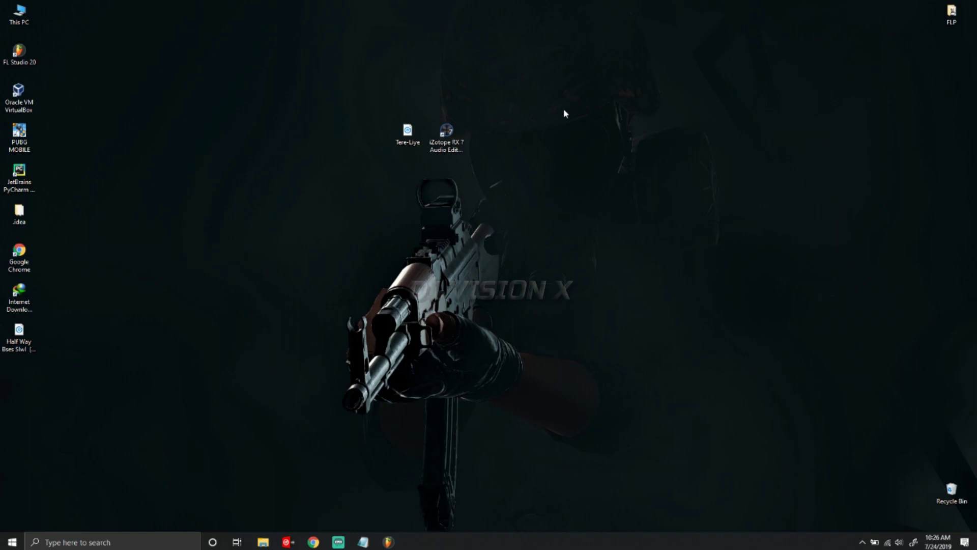
double_click(446, 134)
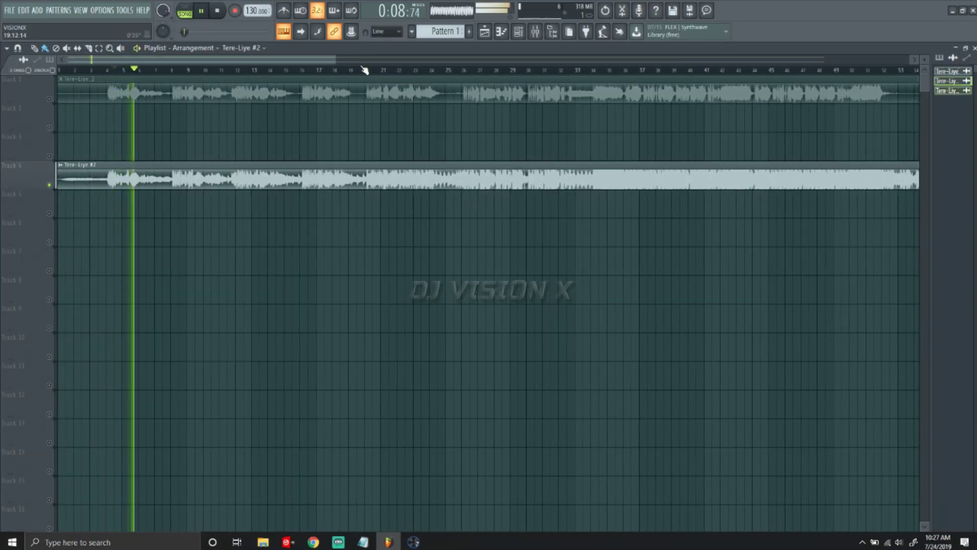
left_click(235, 71)
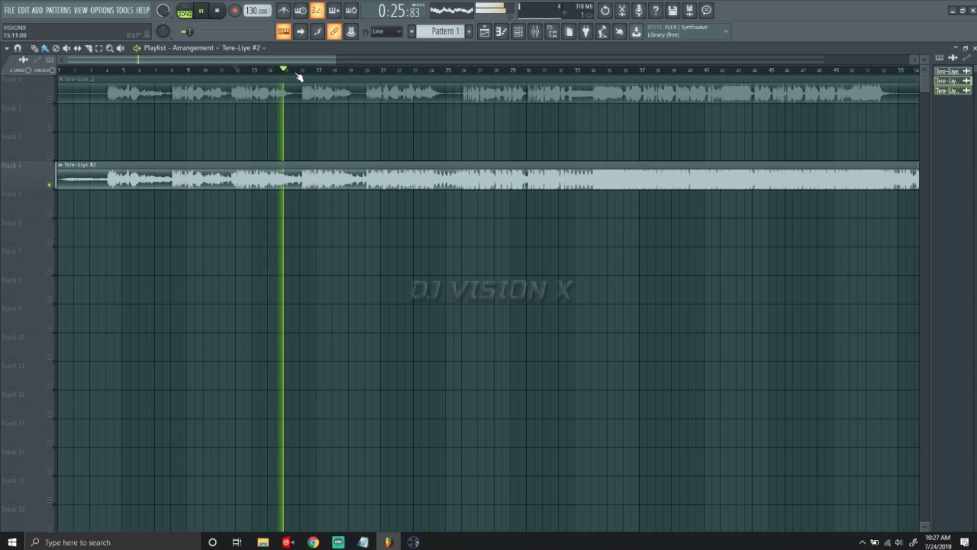
left_click(383, 70)
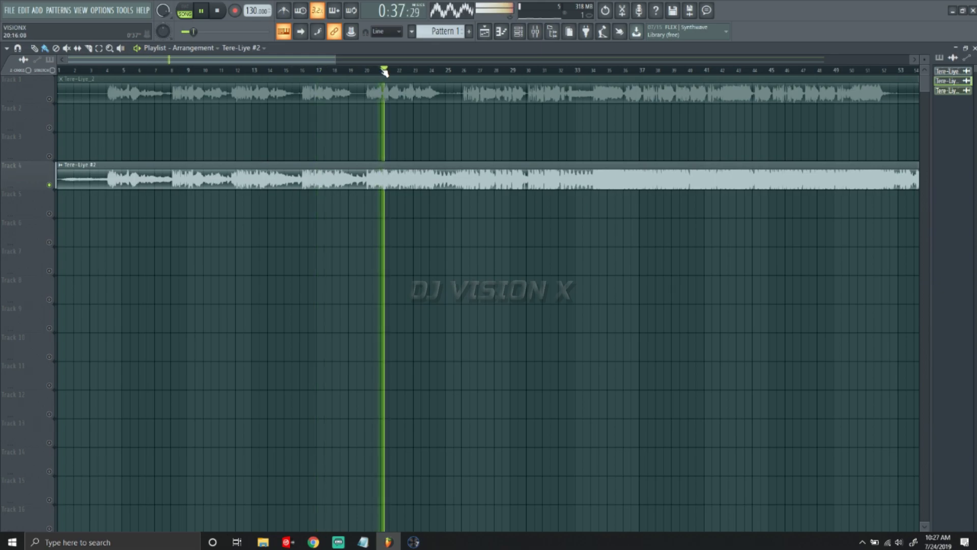
left_click(474, 71)
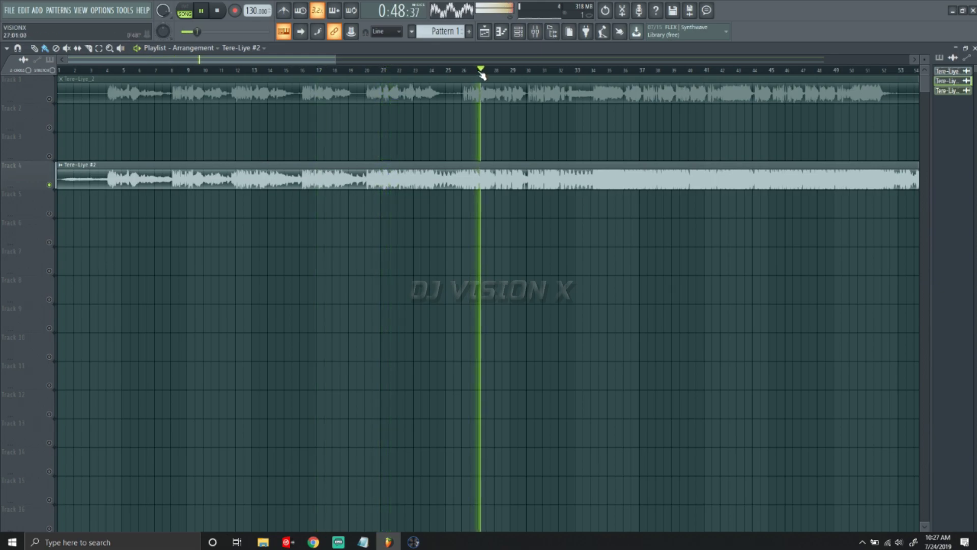
left_click(573, 70)
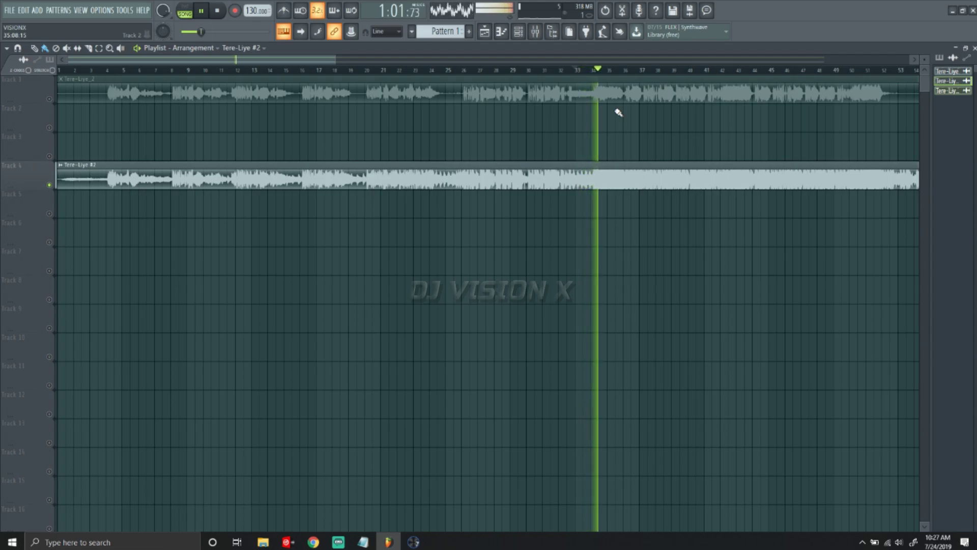
left_click(636, 71)
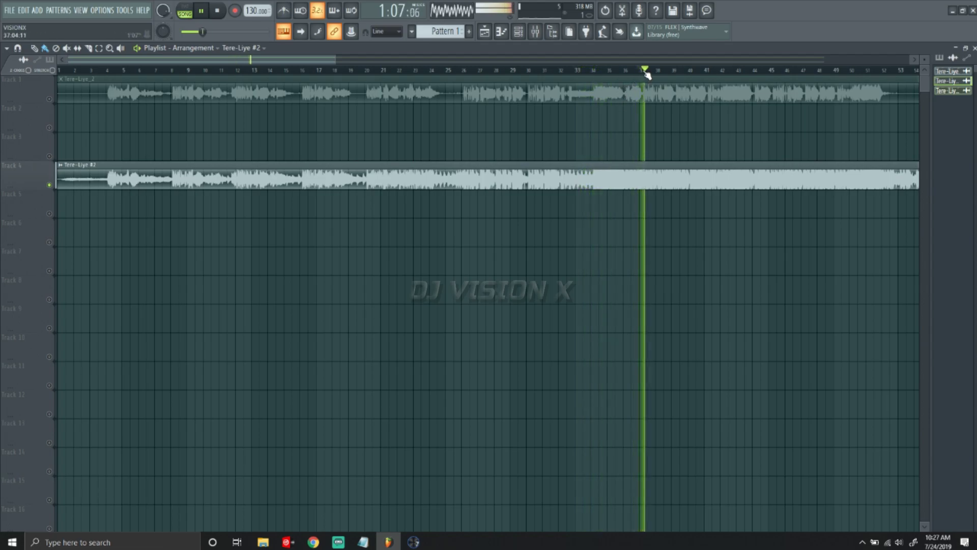
key("space")
left_click(107, 79)
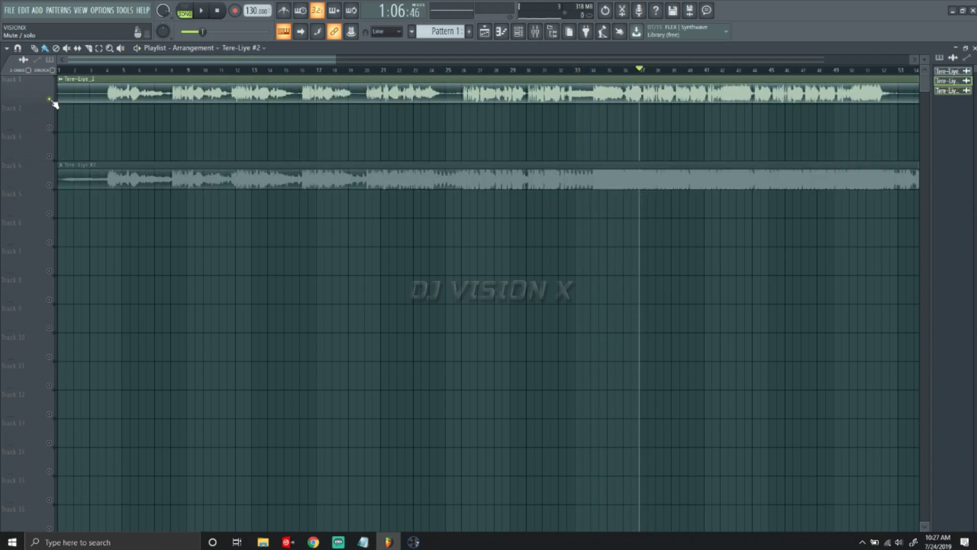
left_click(98, 72)
key("space")
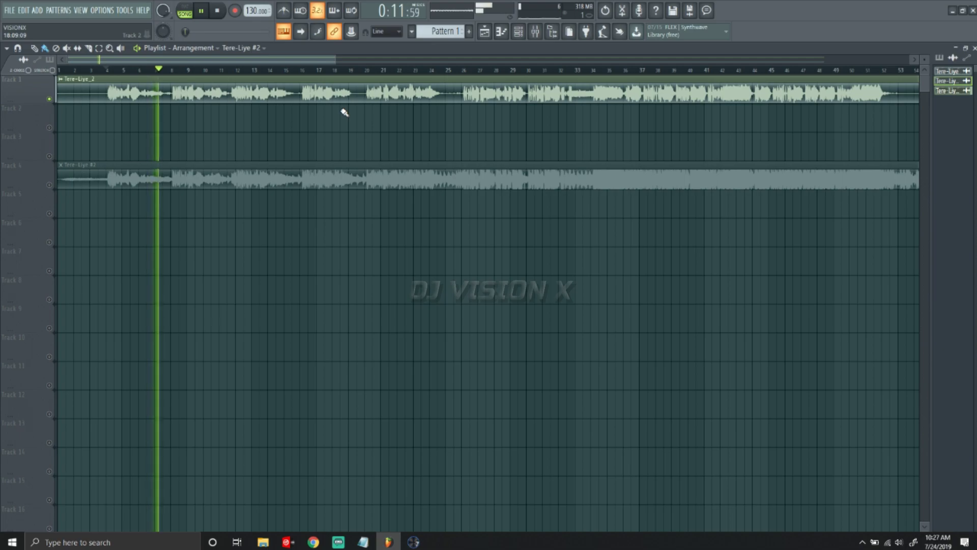
left_click(280, 70)
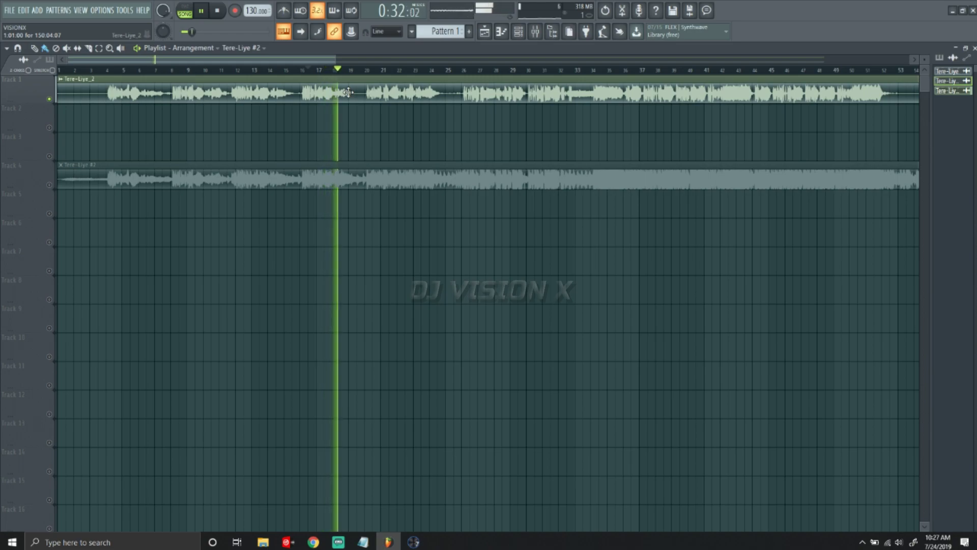
left_click(466, 71)
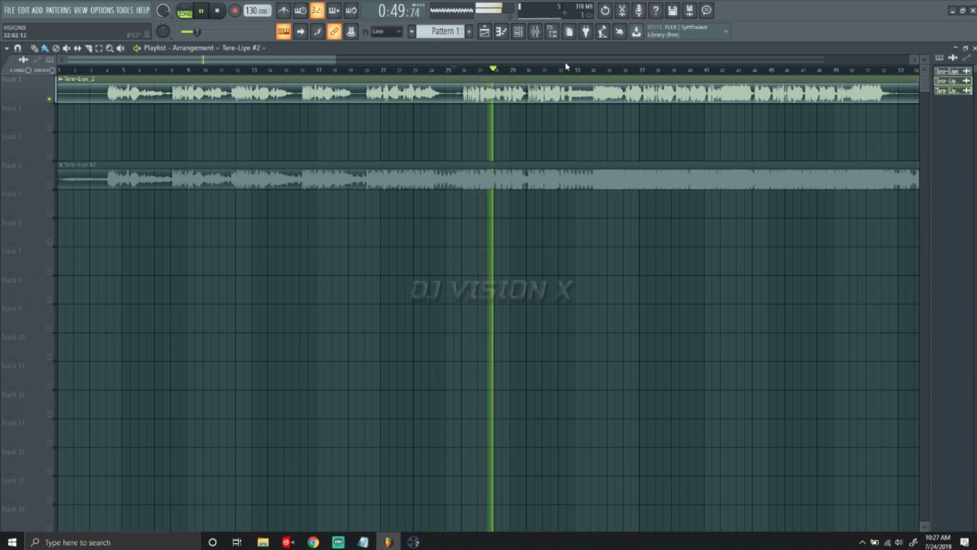
left_click(591, 71)
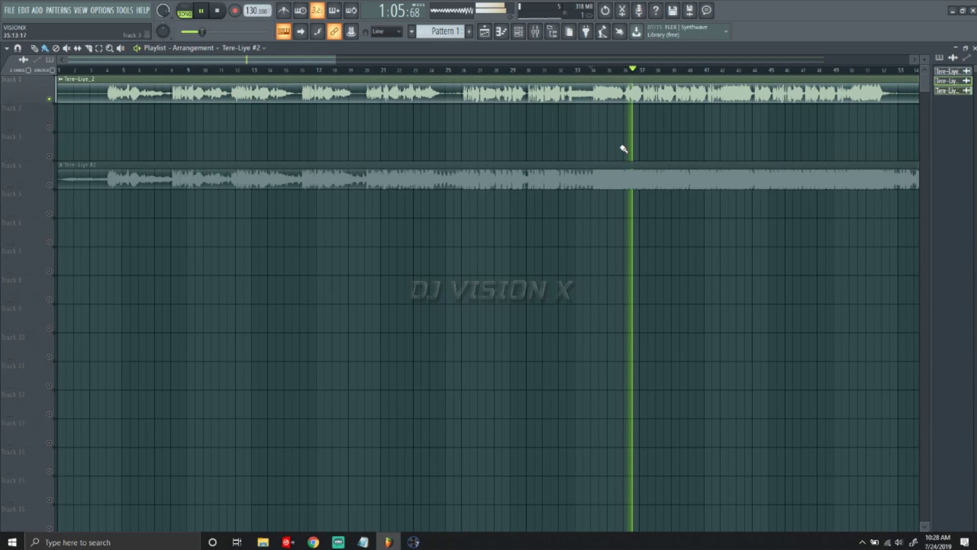
key("space")
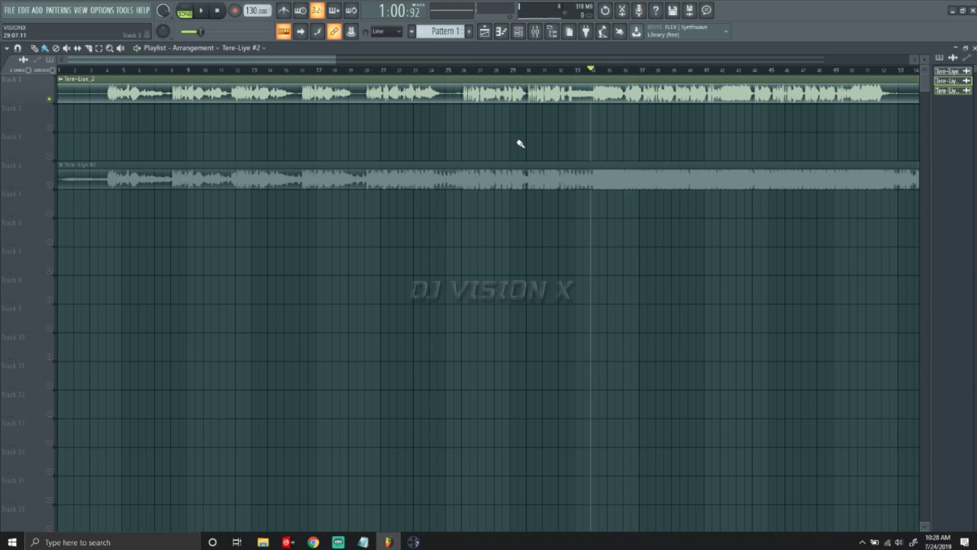
Minimize FL Studio and launch iZotope RX 7 from the desktop
left_click(952, 11)
right_click(635, 16)
left_click(534, 372)
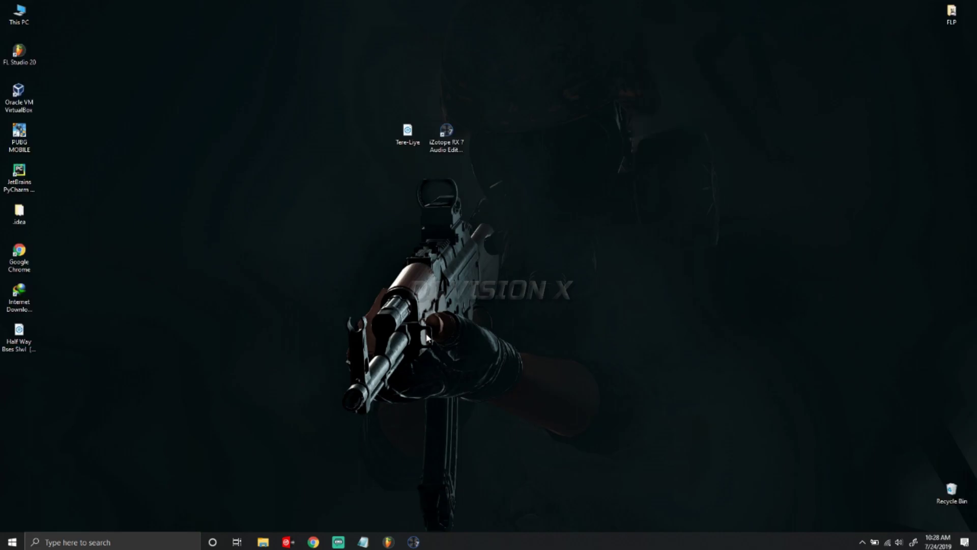
double_click(447, 148)
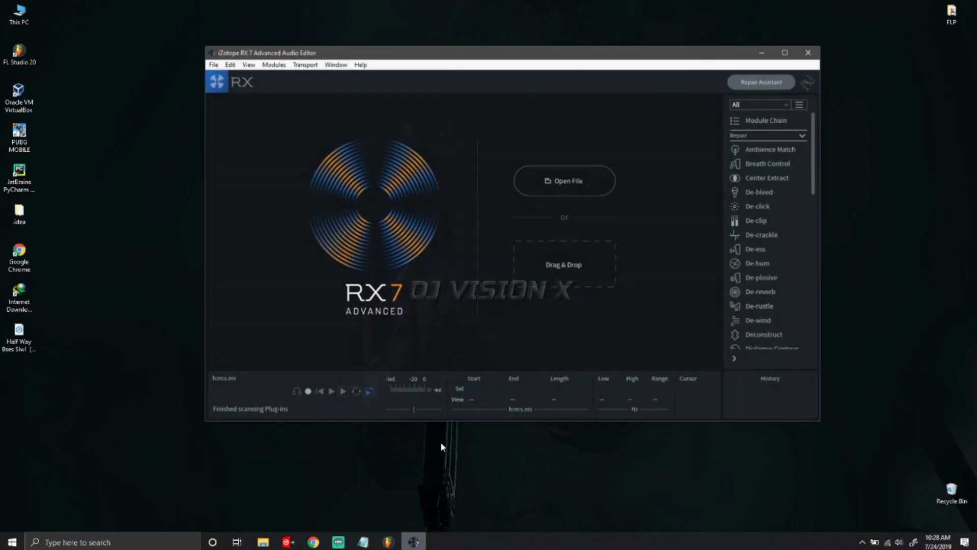
Open Documents (E:) in This PC and drag Tere-Liye into RX 7
double_click(19, 13)
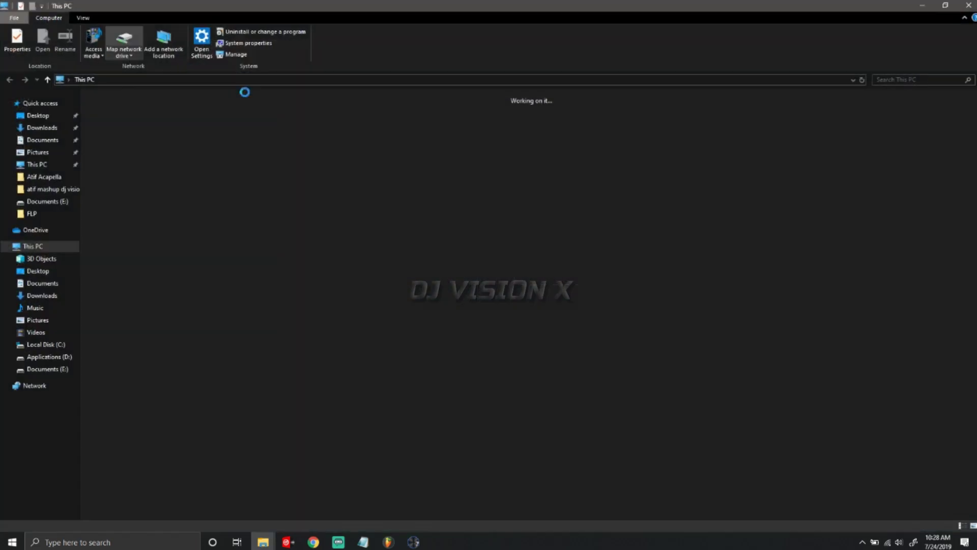
left_click(397, 188)
double_click(396, 189)
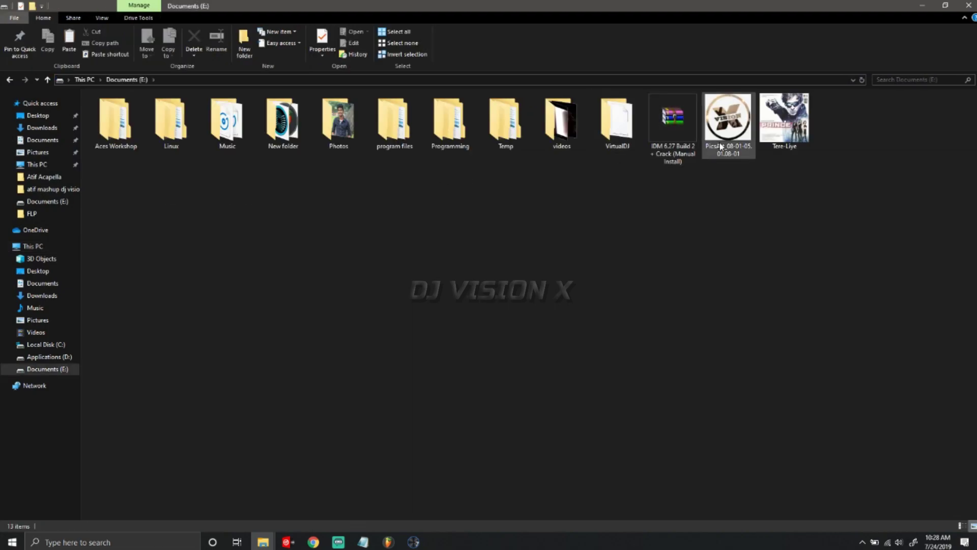
left_click_drag(781, 124, 400, 291)
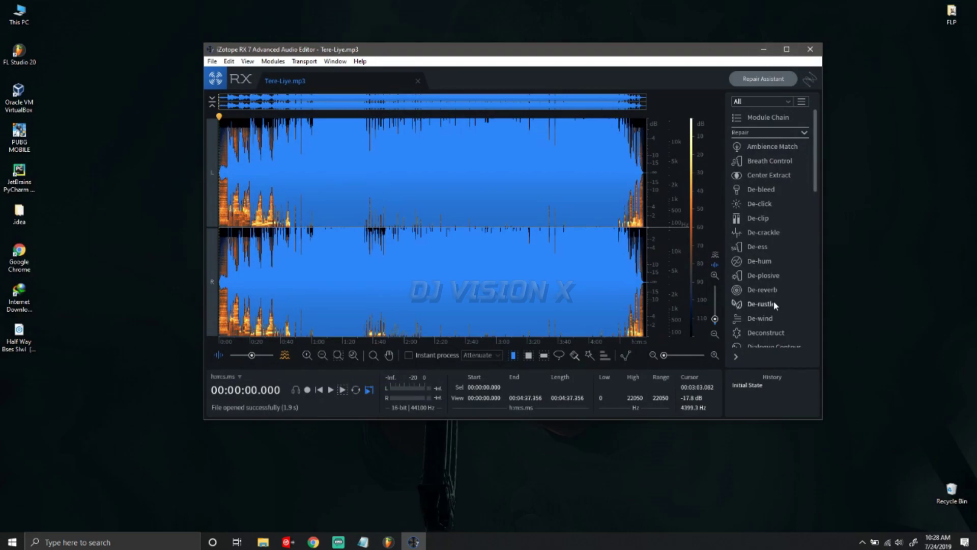
Render Music Rebalance with the Isolate Voice - Aggressive preset on Tere-Liye.mp3
left_click(786, 50)
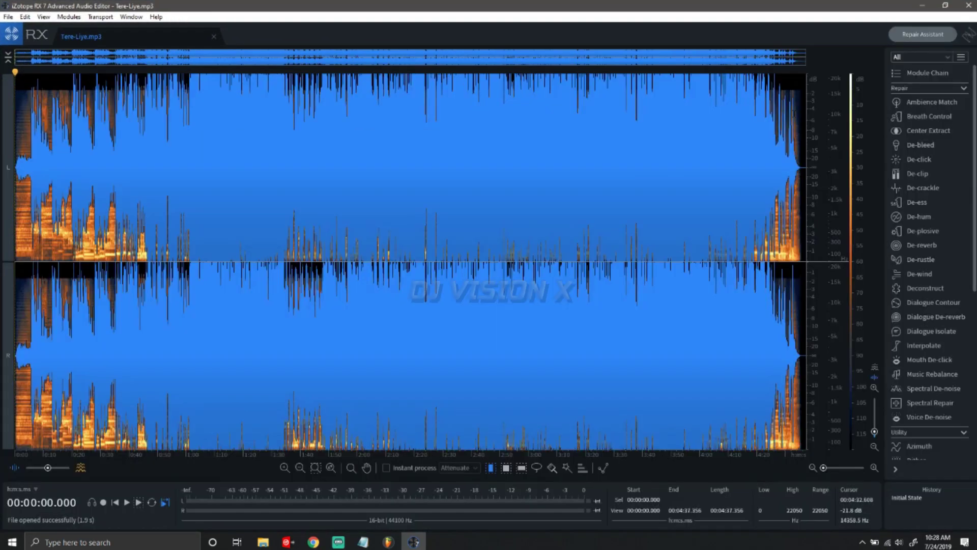
scroll(950, 371, "down", 1)
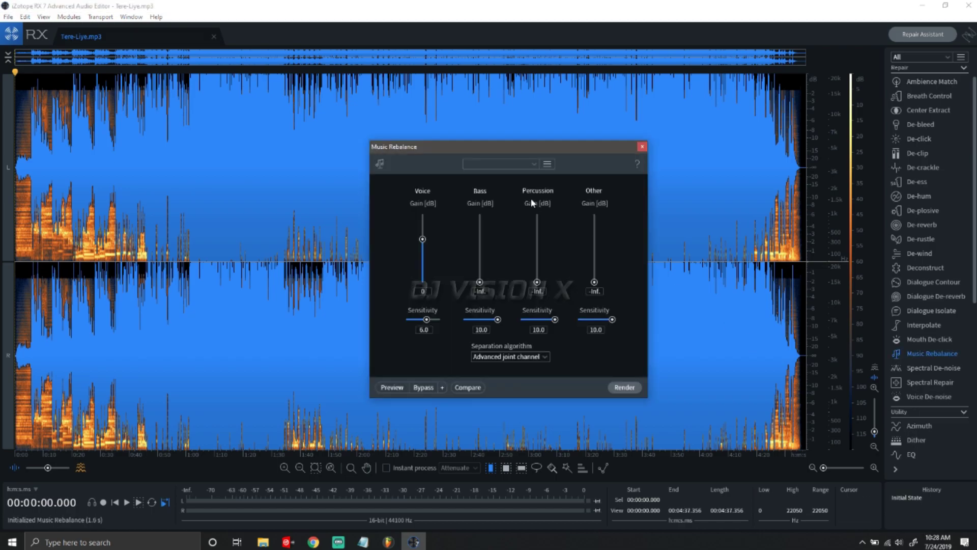
left_click(496, 164)
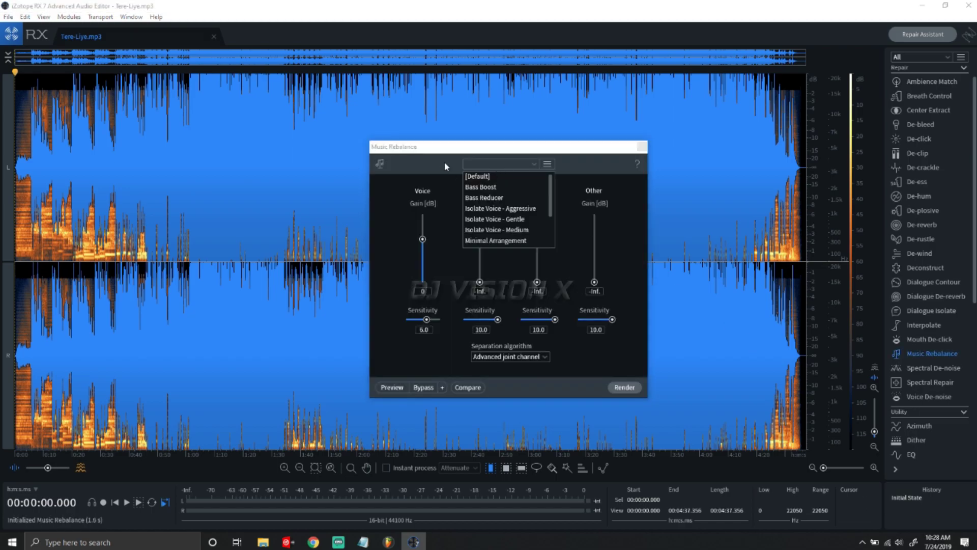
left_click(506, 209)
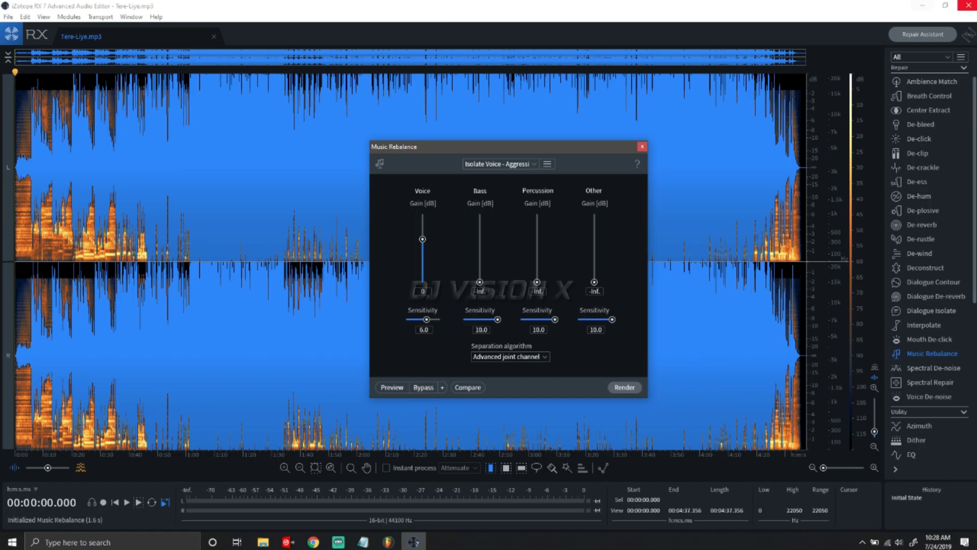
left_click(946, 5)
left_click(628, 387)
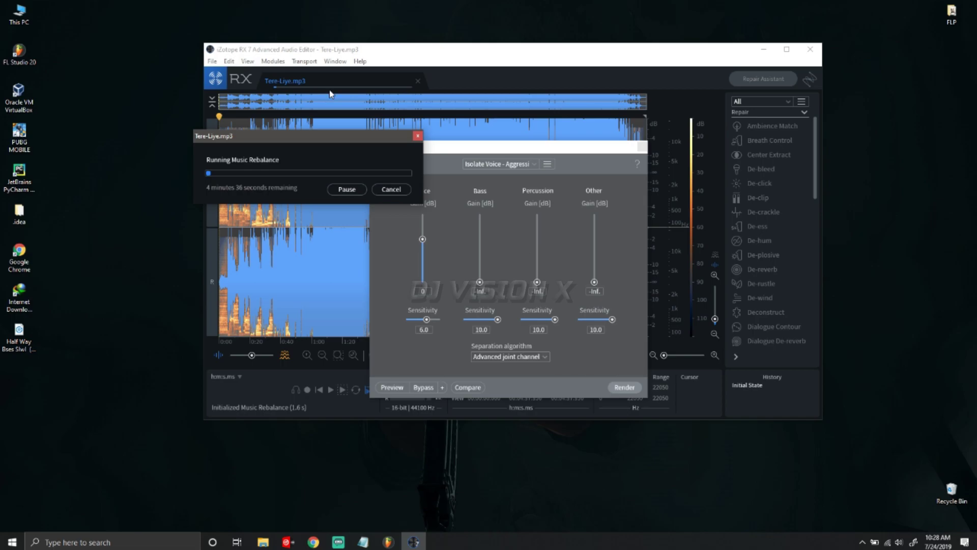
Maximize the editor and play the vocal-isolated track from the start to about 20 seconds
left_click_drag(272, 137, 343, 138)
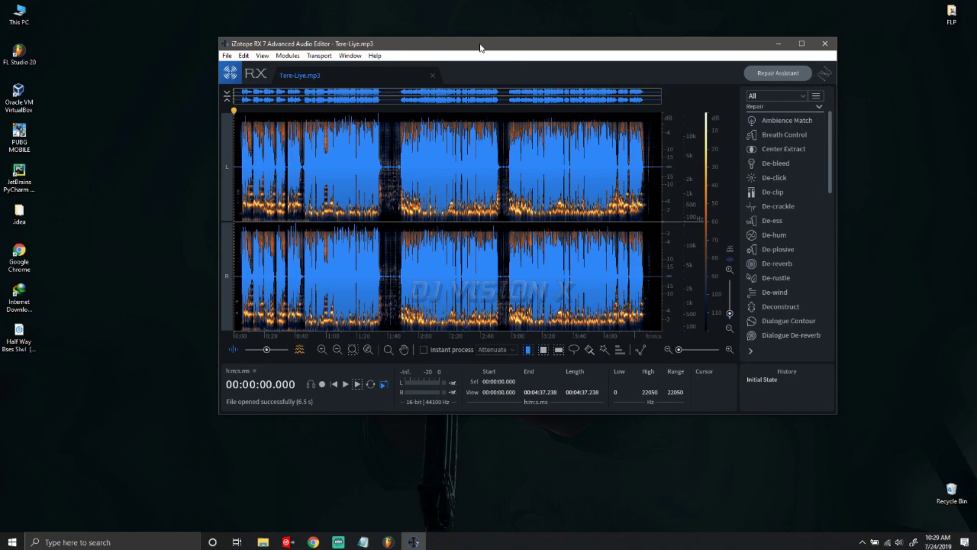
left_click(801, 43)
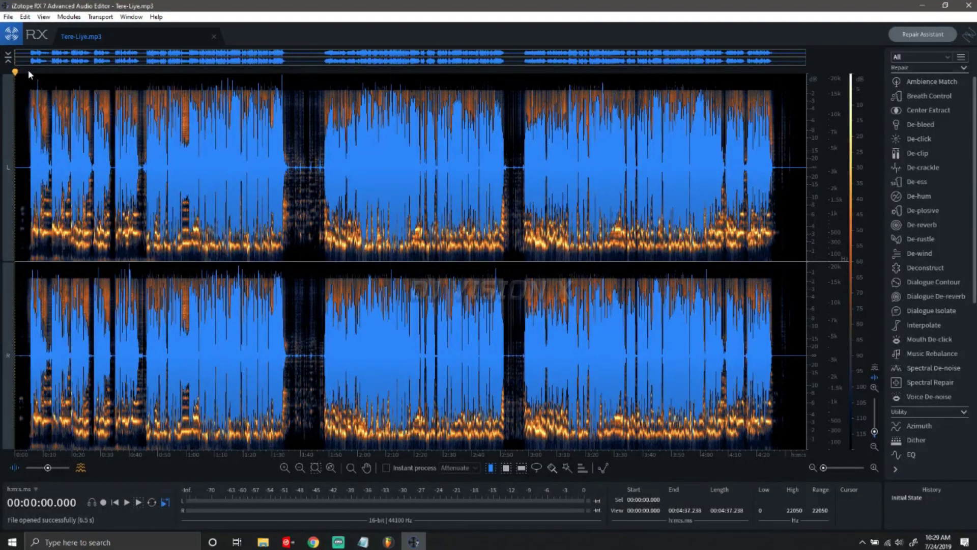
left_click(27, 76)
key("space")
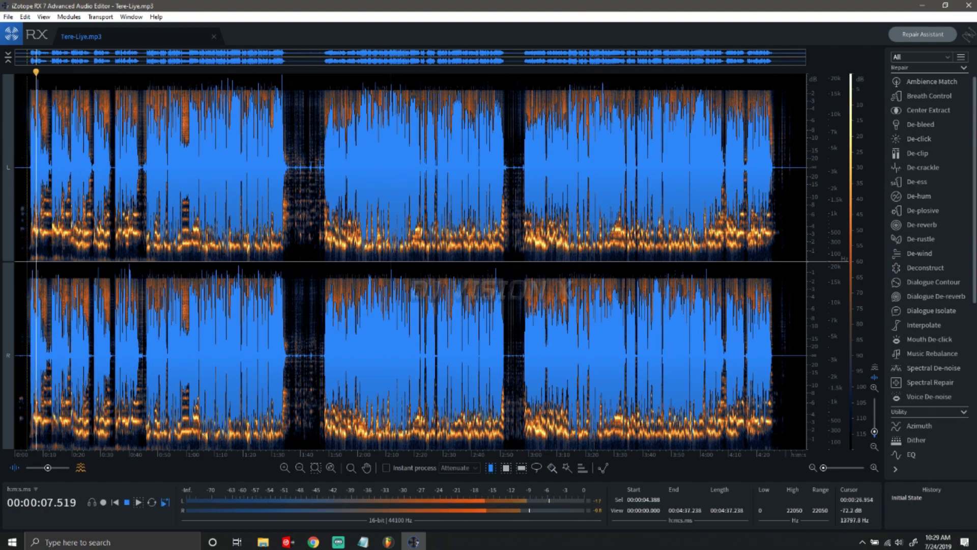
left_click(73, 72)
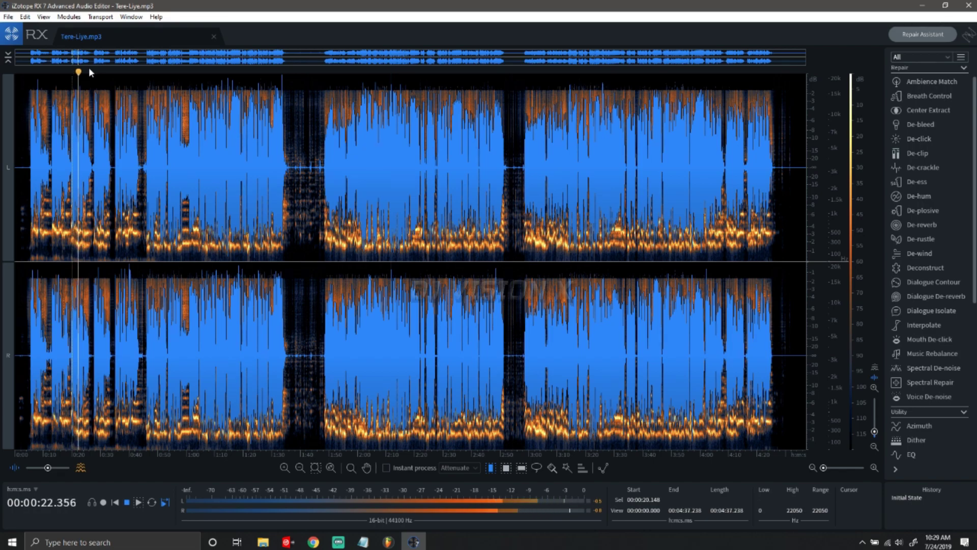
key("space")
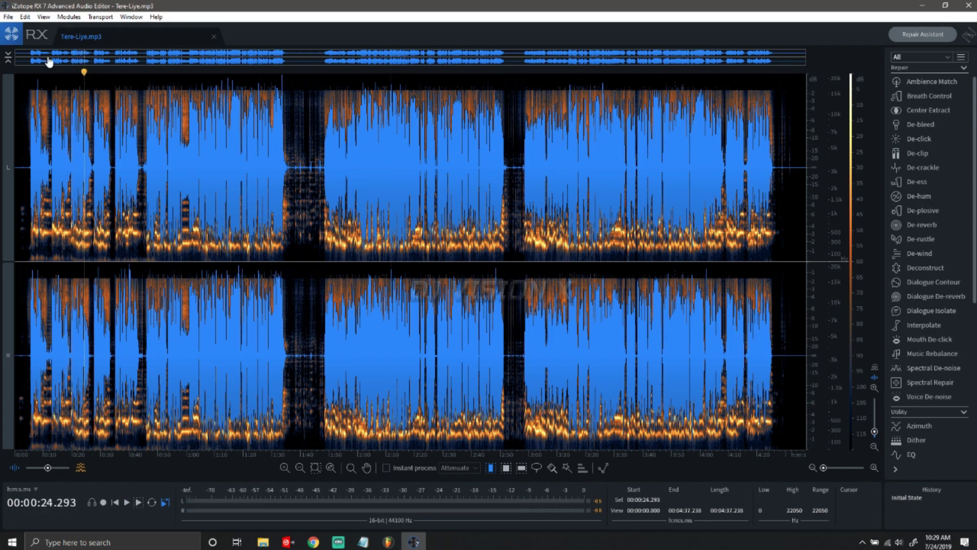
left_click(7, 17)
Export the vocals as a 320 kbps MP3 over Desktop Tere-Liye.mp3, then close RX 7
left_click(84, 122)
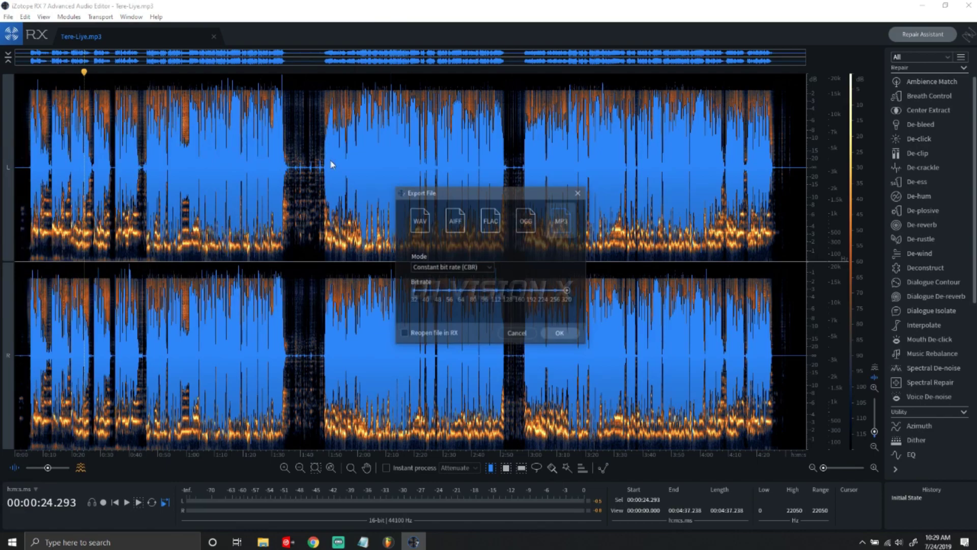
left_click(561, 334)
left_click(82, 115)
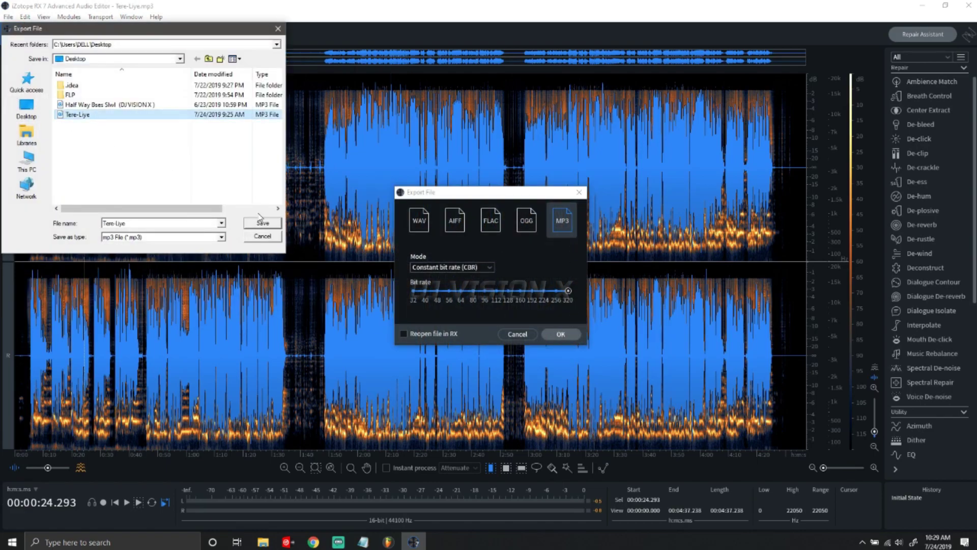
left_click(263, 224)
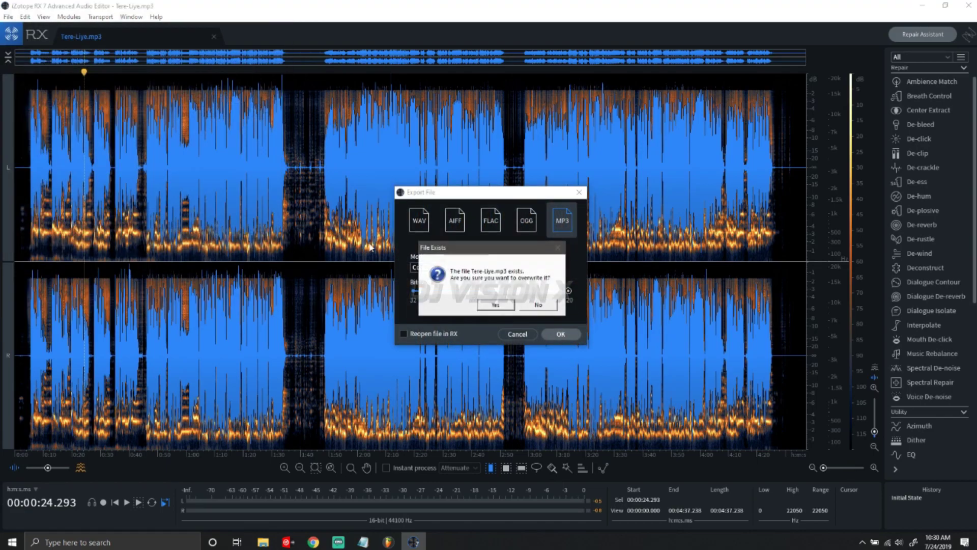
left_click(500, 306)
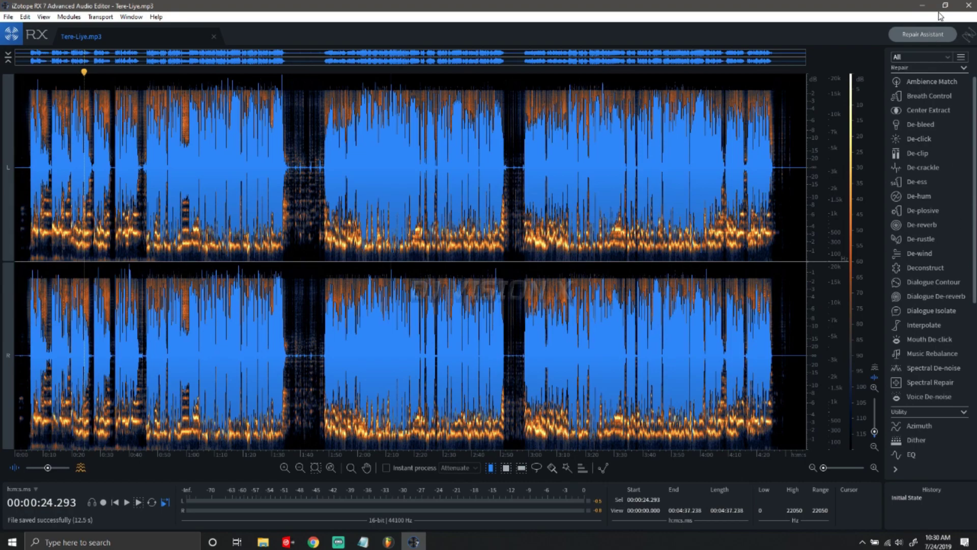
key("alt+F4")
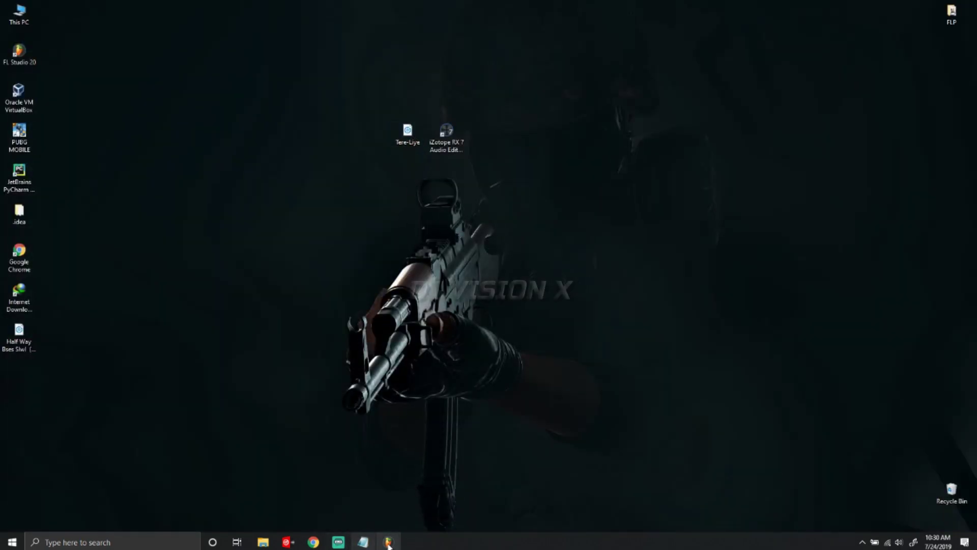
Reshape parametric EQ bands 4 and 6 on the Tere-Liye_2 mixer insert during playback
key("alt+Tab")
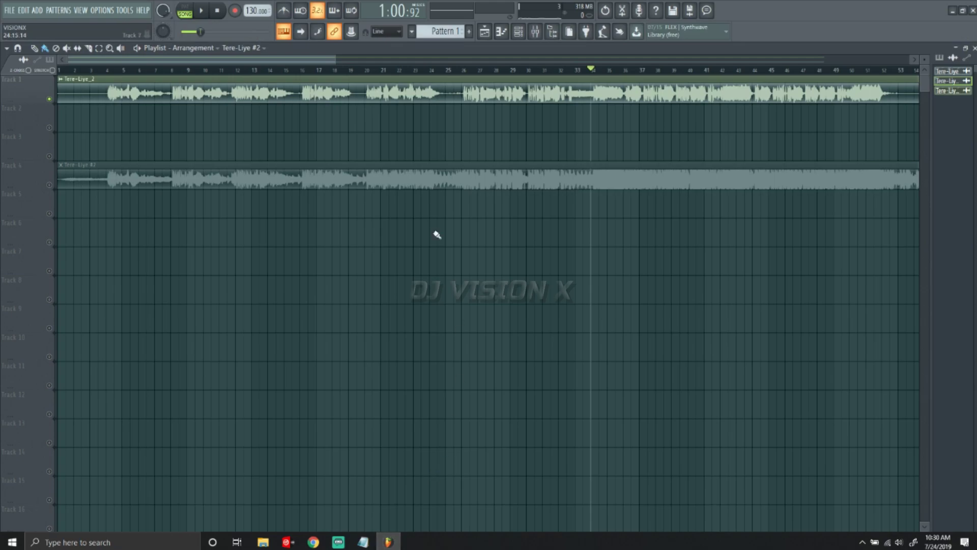
left_click(535, 32)
left_click(911, 80)
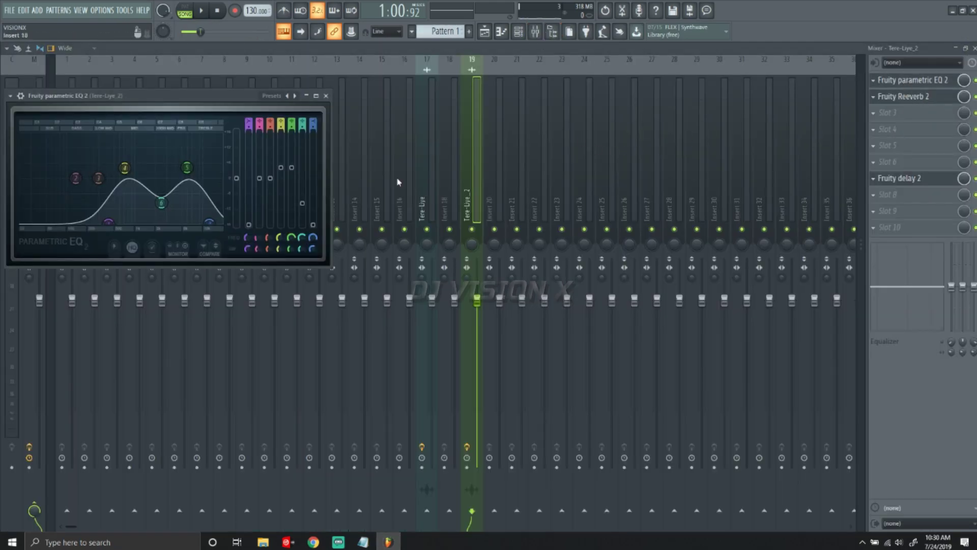
key("space")
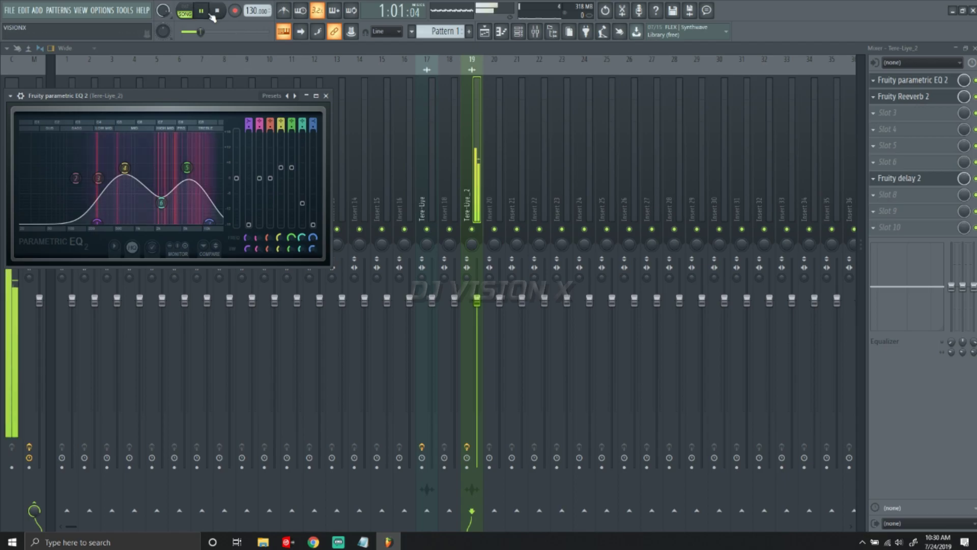
left_click_drag(124, 167, 133, 166)
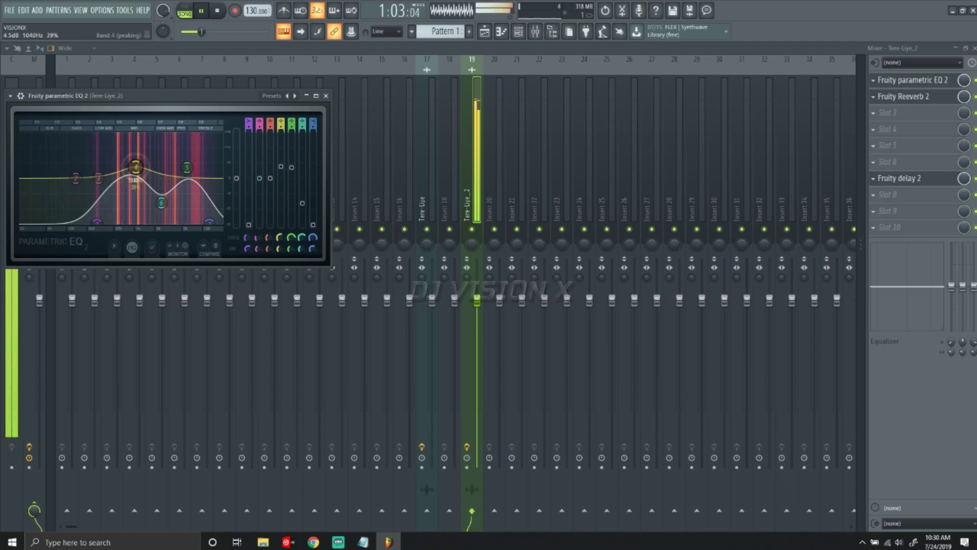
mouse_move(161, 203)
left_mouse_down()
mouse_move(166, 175)
mouse_move(163, 189)
left_mouse_up()
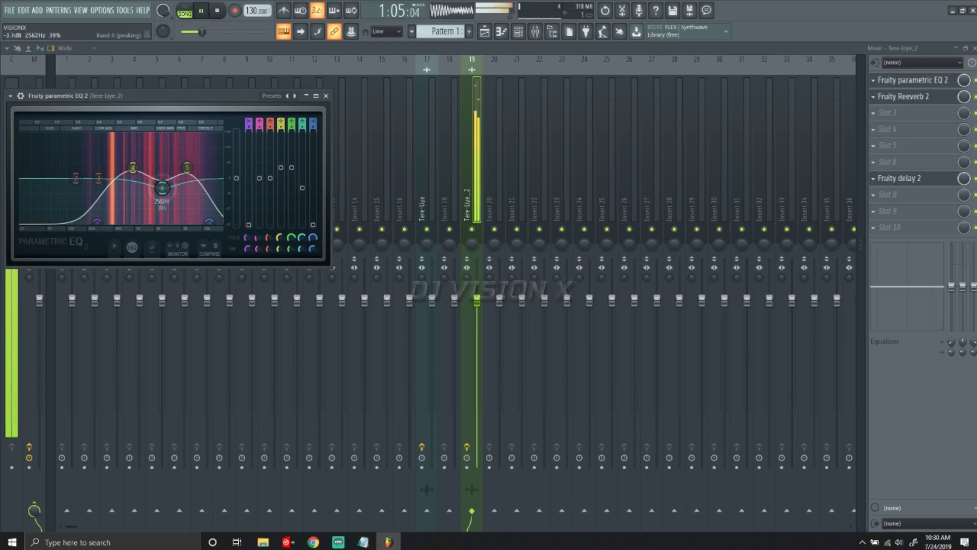
Check the Reeverb 2 and Delay 2 effects, stop playback, and close the plugin windows
left_click(904, 96)
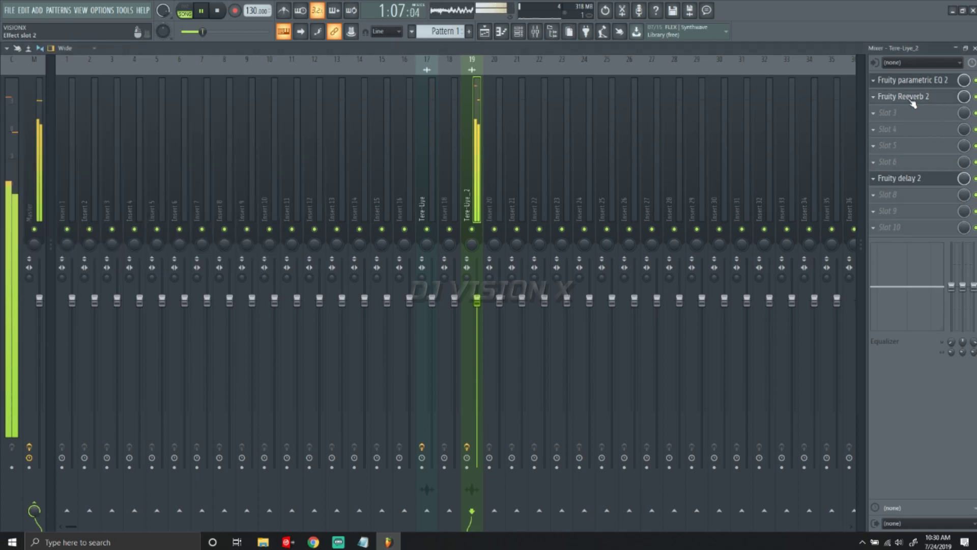
left_click(943, 181)
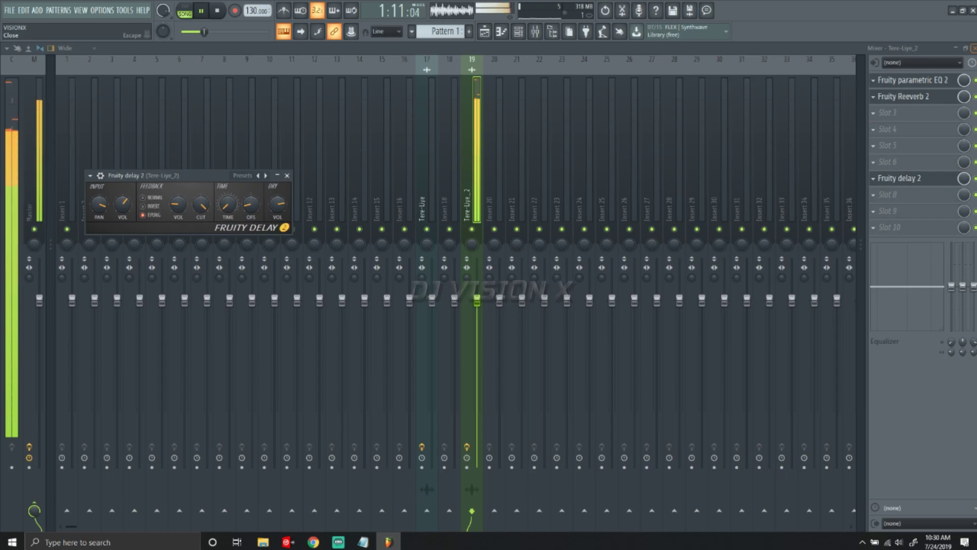
key("space")
key("F5")
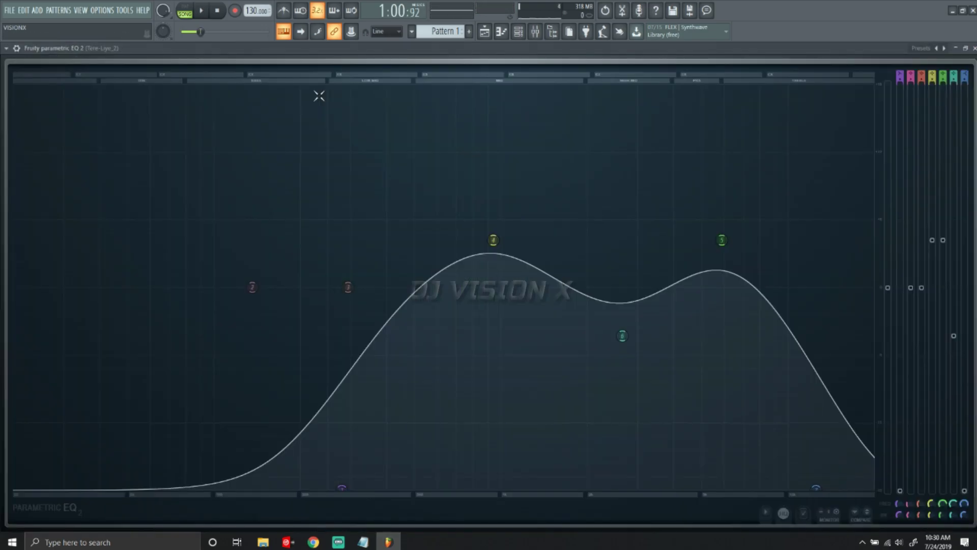
left_click(958, 49)
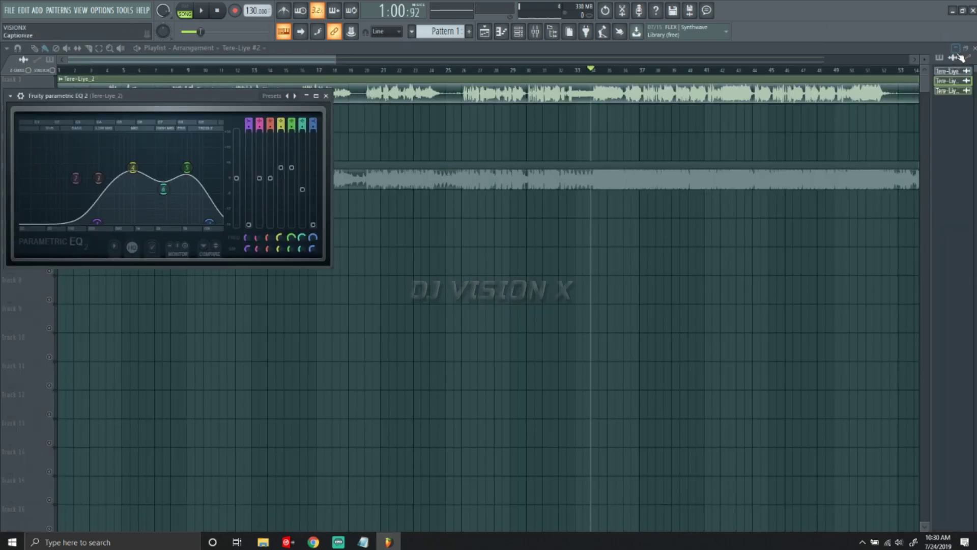
left_click(326, 96)
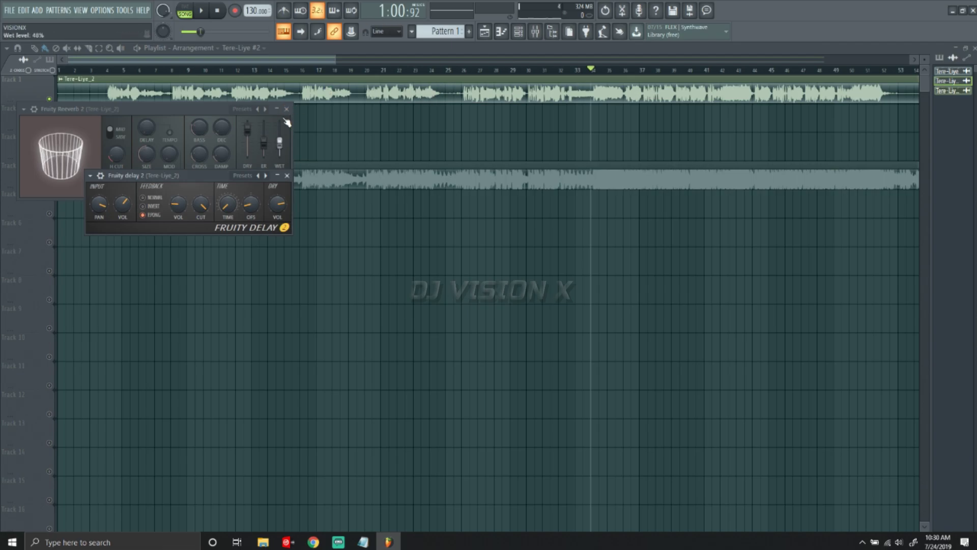
left_click(287, 175)
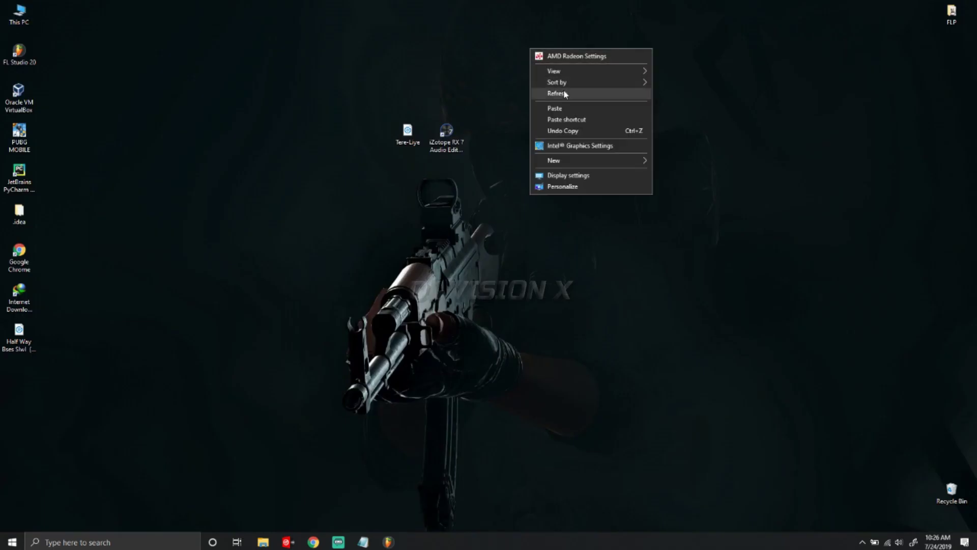
left_click(565, 94)
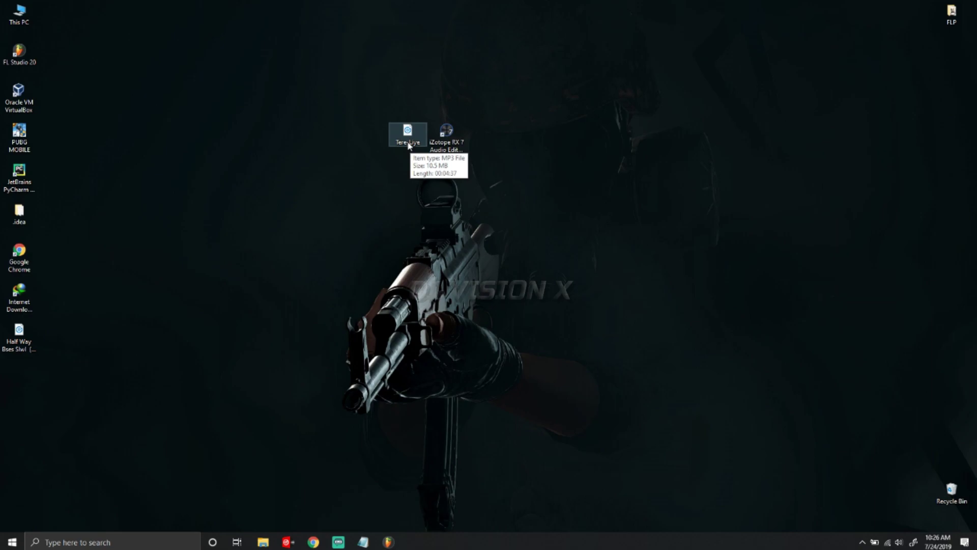
right_click(546, 58)
left_click(570, 102)
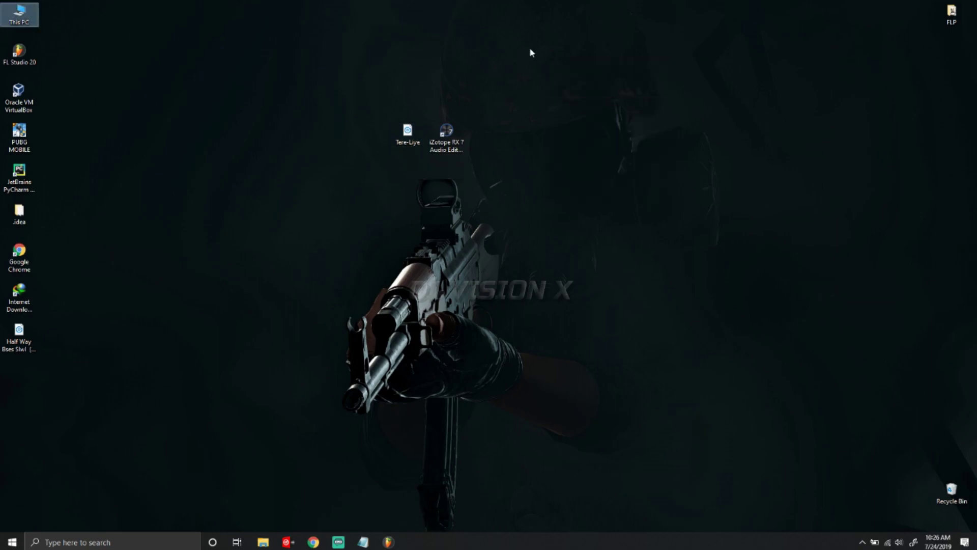
right_click(530, 51)
left_click(565, 93)
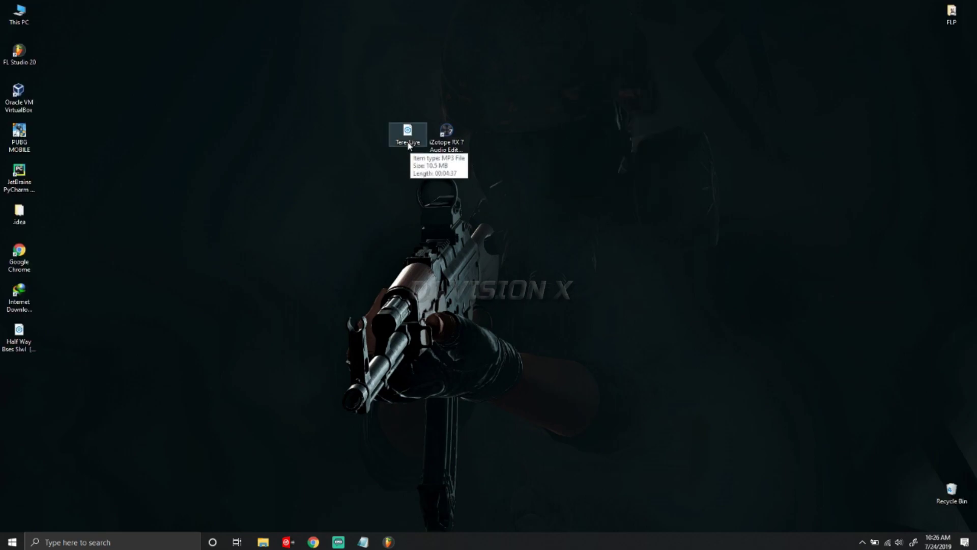
right_click(547, 58)
right_click(530, 49)
left_click(562, 94)
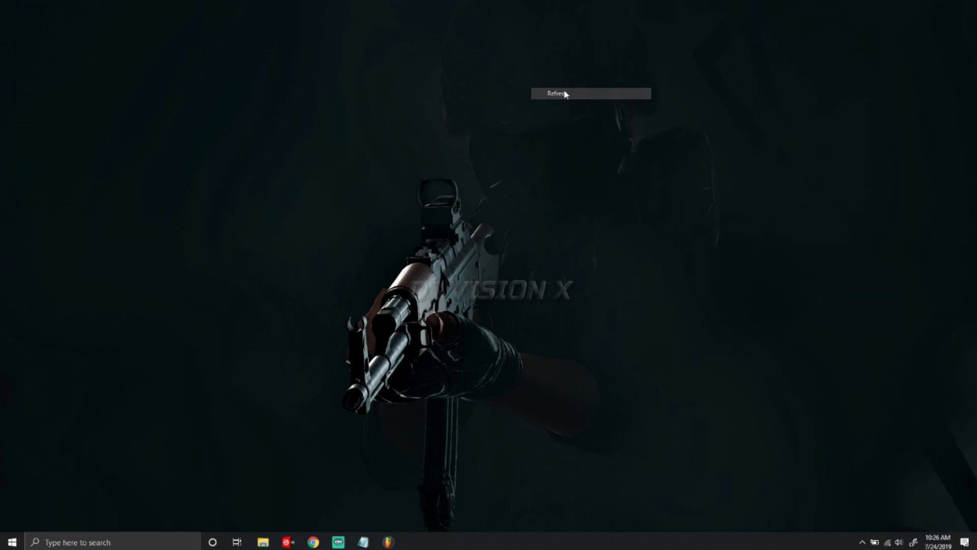